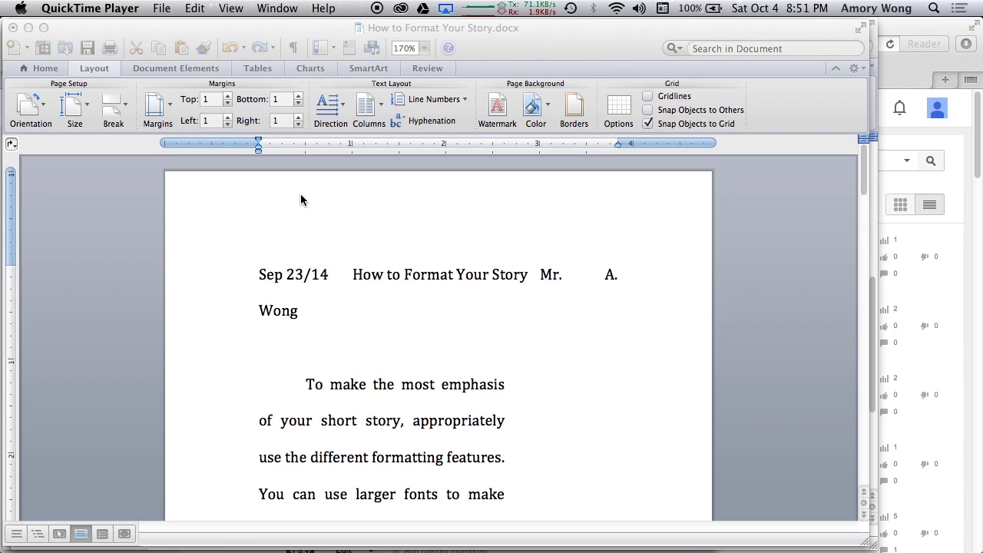
Copy the date, title and author line and paste it twice into the page header
{"action": "left_click", "coordinate": [259, 282]}
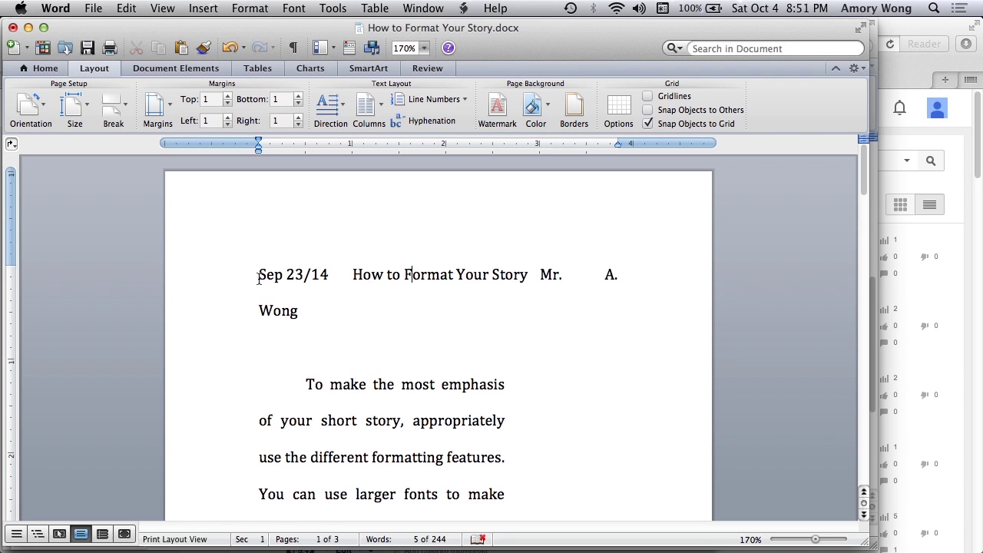
{"action": "left_click_drag", "start_coordinate": [262, 282], "coordinate": [294, 312]}
{"action": "key", "text": "super+c"}
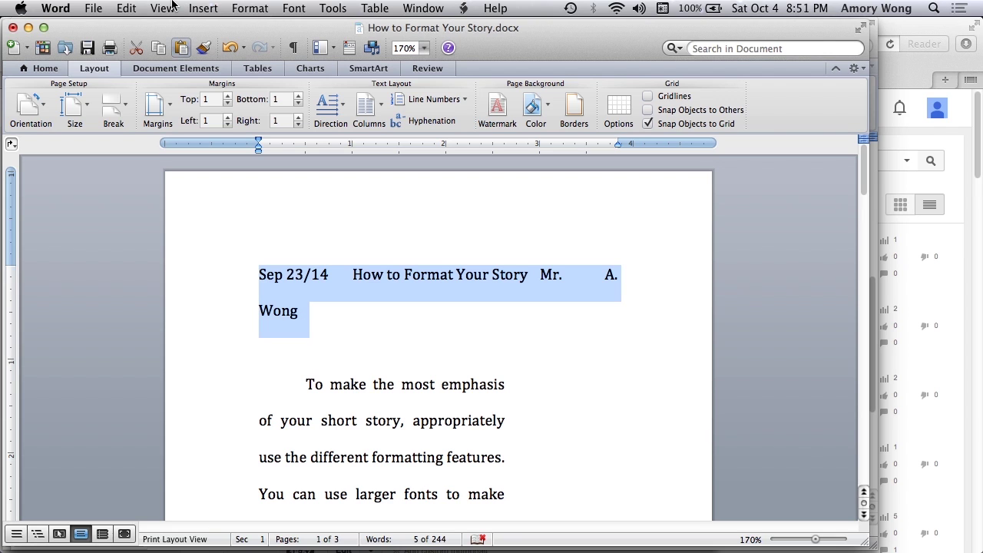
{"action": "left_click", "coordinate": [167, 4]}
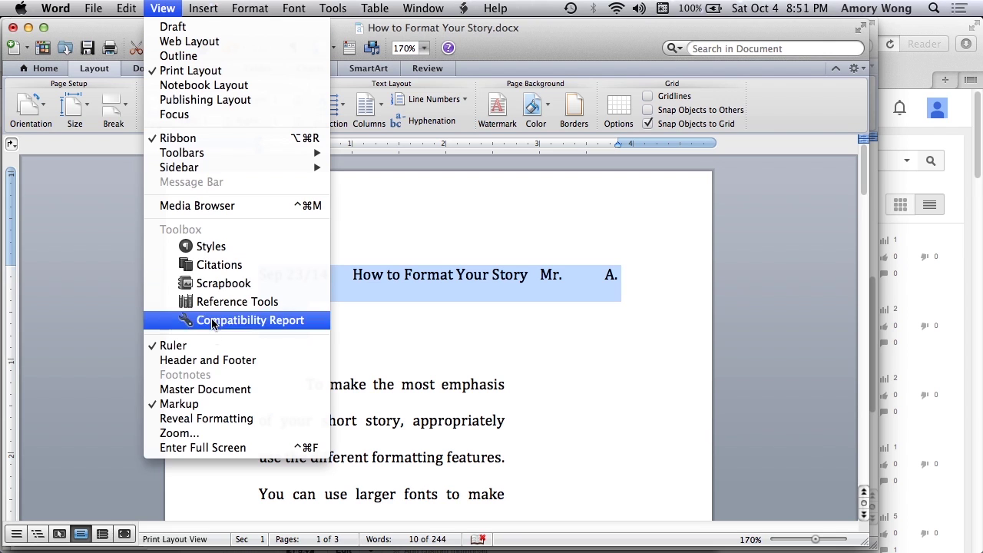
{"action": "left_click", "coordinate": [215, 365]}
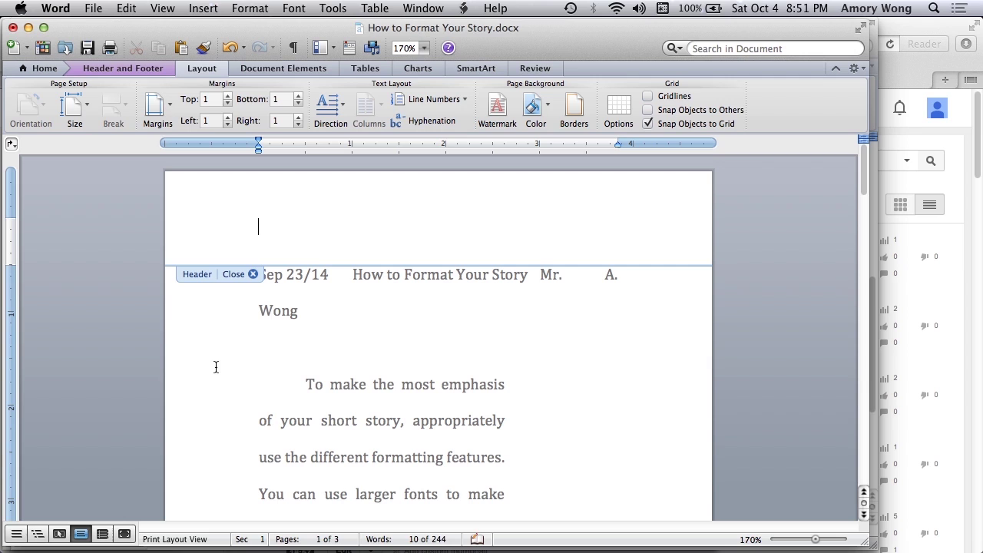
{"action": "key", "text": "super+v"}
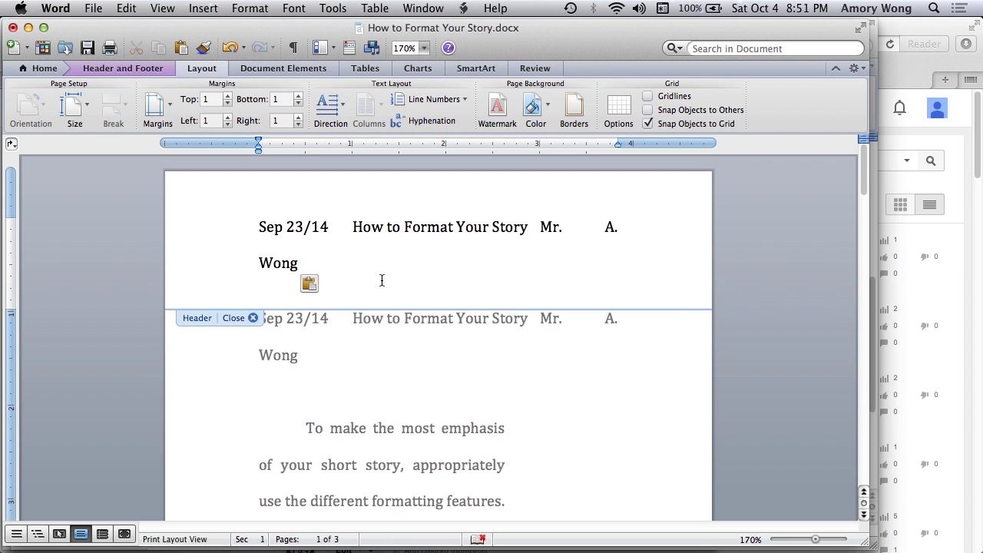
{"action": "key", "text": "super+v"}
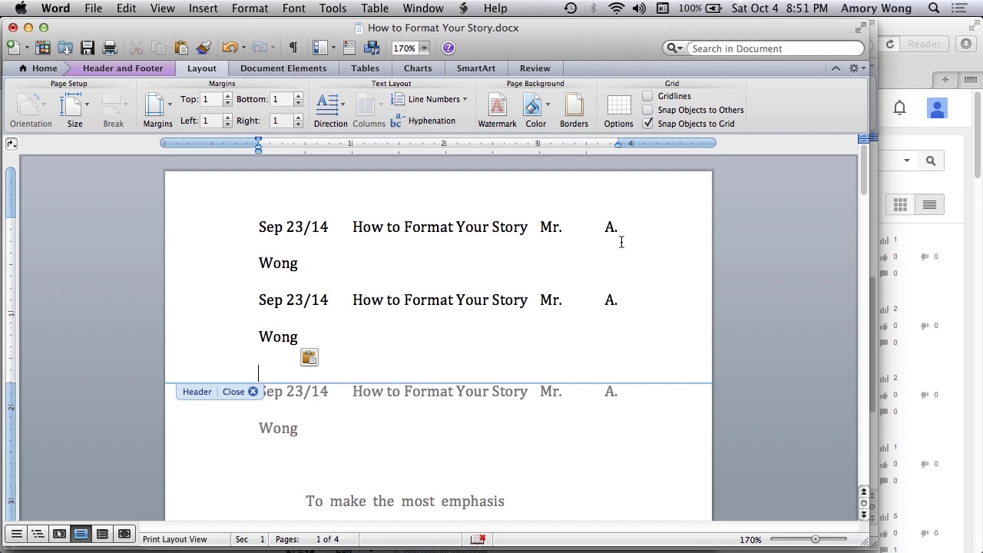
Trim the first header line down to just 'How to Format Your Story'
{"action": "left_click", "coordinate": [353, 229]}
{"action": "key", "text": "BackSpace"}
{"action": "key", "text": "BackSpace"}
{"action": "key", "text": "BackSpace"}
{"action": "key", "text": "BackSpace"}
{"action": "key", "text": "BackSpace"}
{"action": "key", "text": "BackSpace"}
{"action": "key", "text": "BackSpace"}
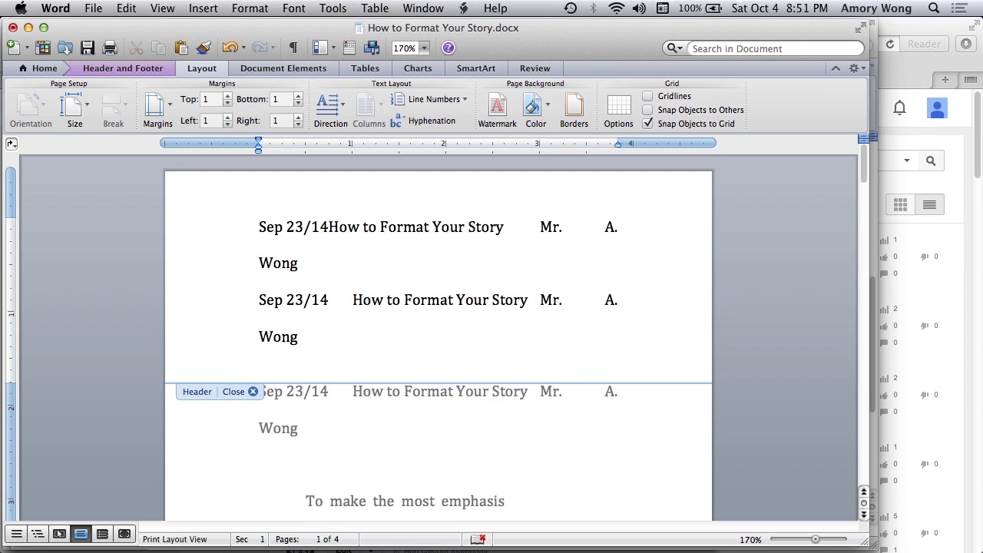
{"action": "key", "text": "BackSpace"}
{"action": "key", "text": "BackSpace"}
{"action": "key", "text": "BackSpace"}
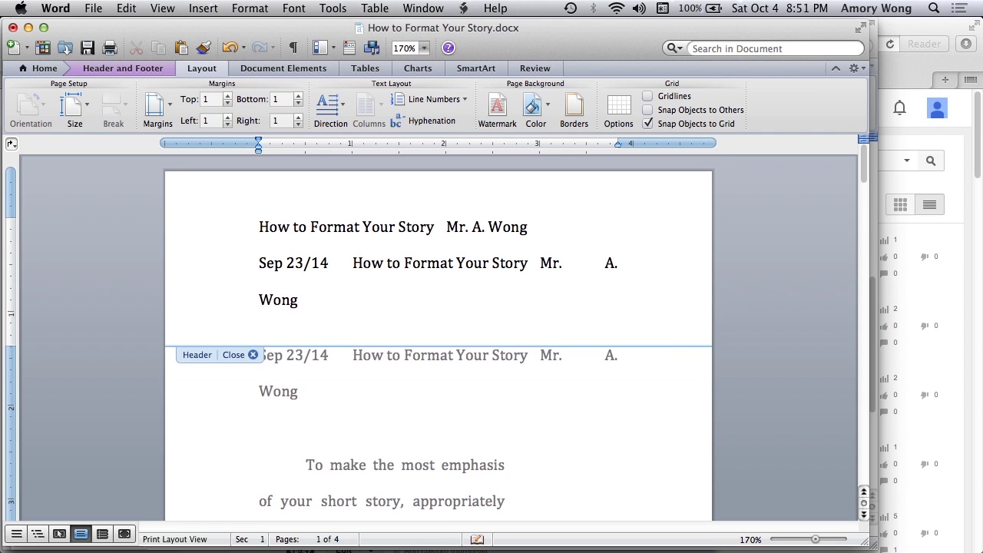
{"action": "key", "text": "BackSpace"}
{"action": "key", "text": "BackSpace"}
{"action": "key", "text": "BackSpace"}
{"action": "key", "text": "BackSpace"}
{"action": "key", "text": "BackSpace"}
{"action": "key", "text": "BackSpace"}
{"action": "key", "text": "BackSpace"}
{"action": "key", "text": "BackSpace"}
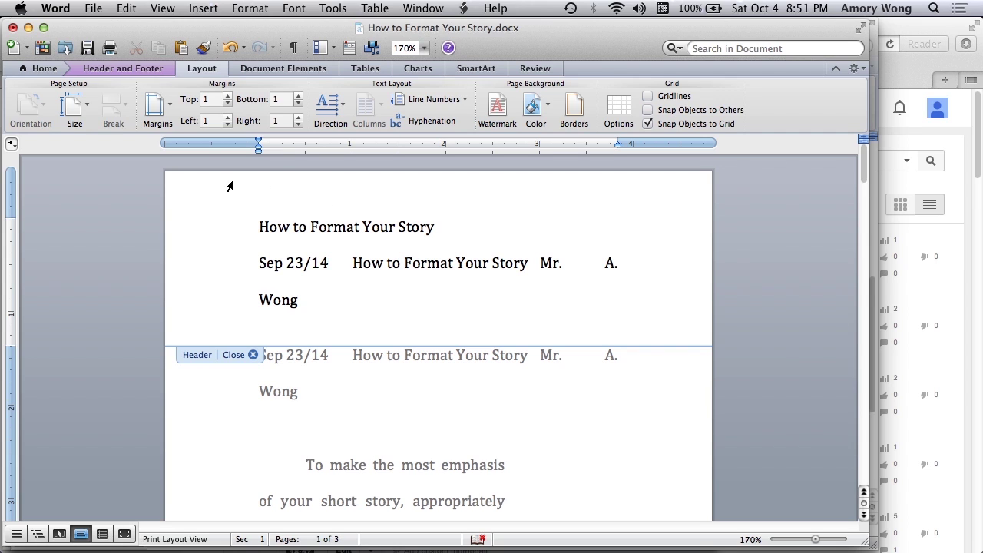
Center the title line and delete the title from the second header line, keeping date and name
{"action": "left_click", "coordinate": [39, 72]}
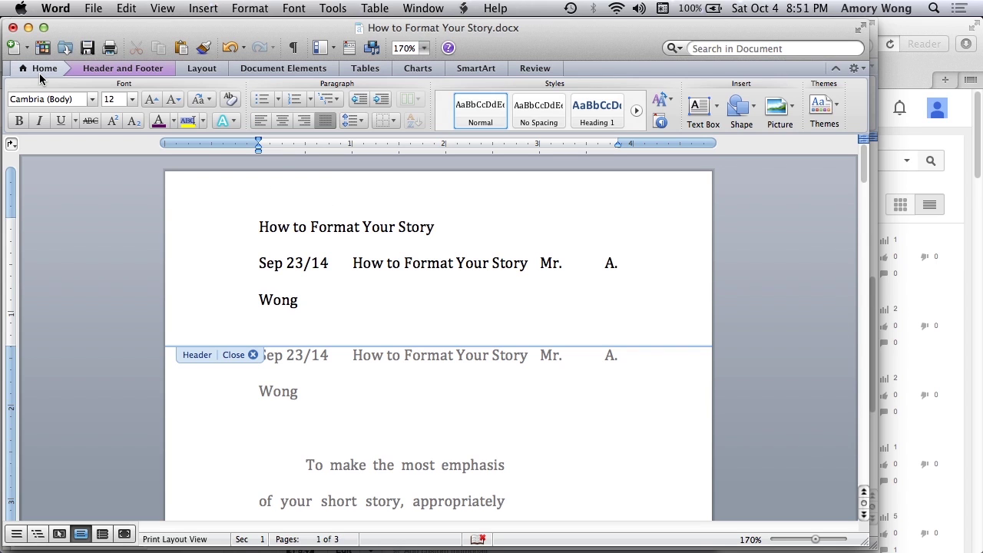
{"action": "left_click", "coordinate": [283, 121]}
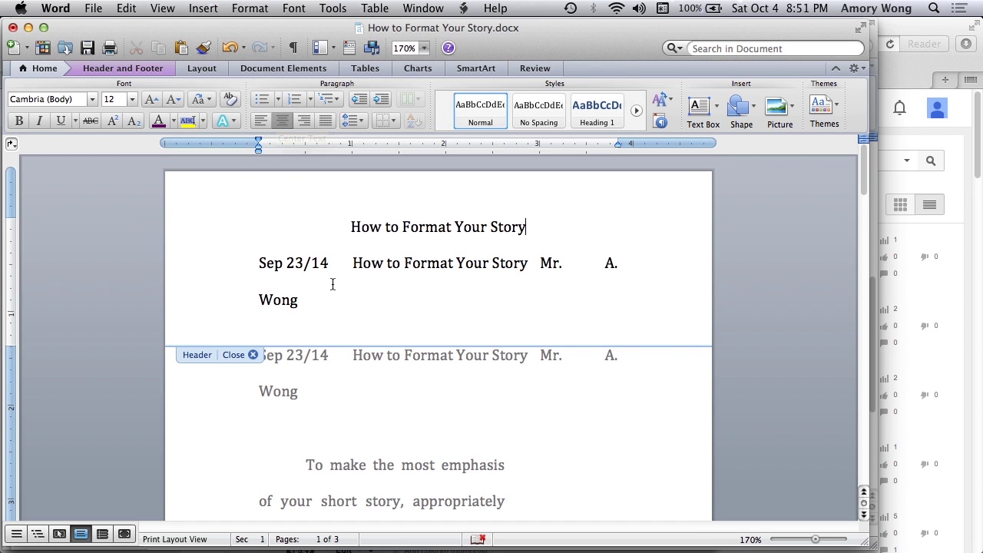
{"action": "left_click", "coordinate": [539, 263]}
{"action": "key", "text": "BackSpace"}
{"action": "key", "text": "BackSpace"}
{"action": "key", "text": "BackSpace"}
{"action": "key", "text": "BackSpace"}
{"action": "key", "text": "BackSpace"}
{"action": "key", "text": "BackSpace"}
{"action": "key", "text": "BackSpace"}
{"action": "key", "text": "BackSpace"}
{"action": "key", "text": "BackSpace"}
{"action": "key", "text": "BackSpace"}
{"action": "key", "text": "BackSpace"}
{"action": "key", "text": "BackSpace"}
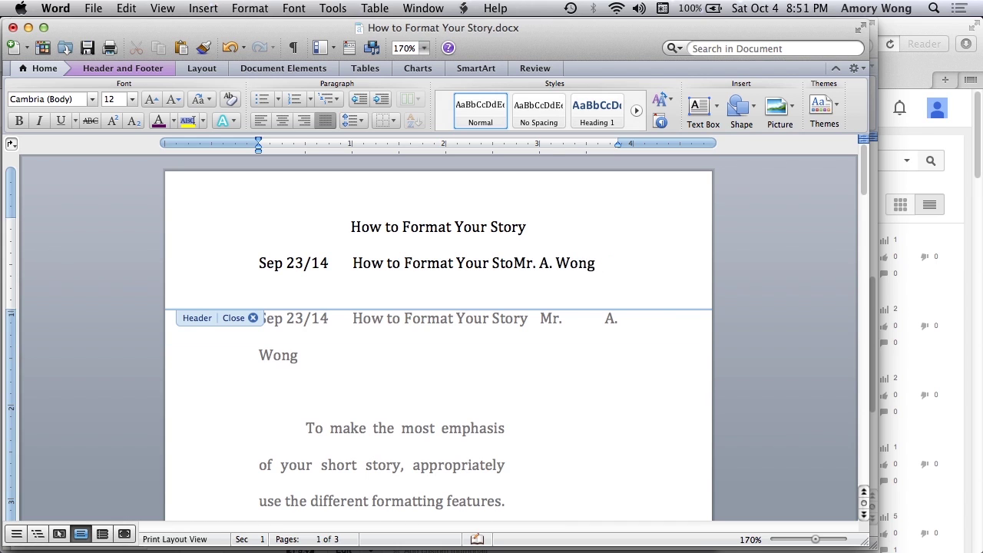
{"action": "key", "text": "BackSpace"}
{"action": "key", "text": "BackSpace"}
{"action": "key", "text": "BackSpace"}
{"action": "key", "text": "BackSpace"}
{"action": "key", "text": "BackSpace"}
{"action": "key", "text": "BackSpace"}
{"action": "key", "text": "BackSpace"}
{"action": "key", "text": "BackSpace"}
{"action": "key", "text": "BackSpace"}
{"action": "key", "text": "BackSpace"}
{"action": "key", "text": "BackSpace"}
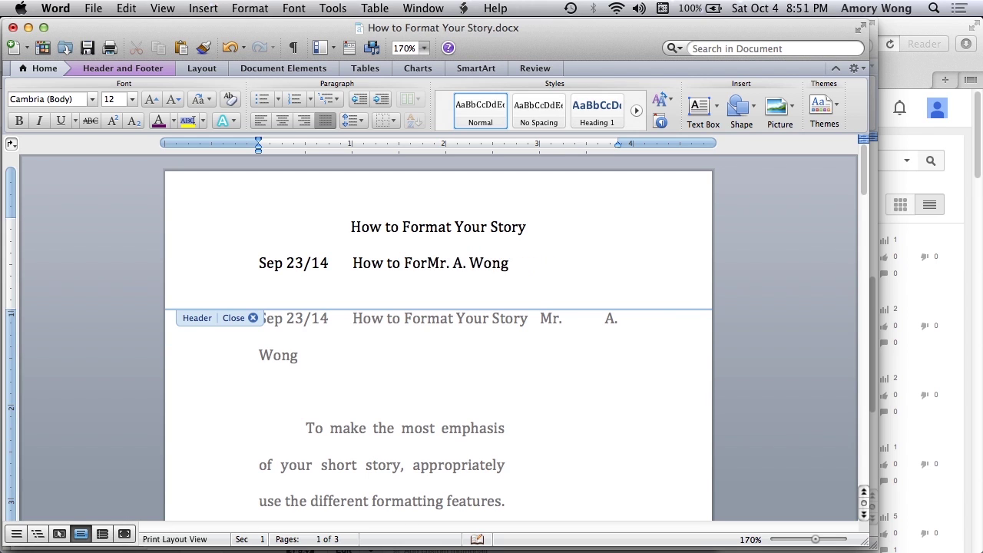
{"action": "key", "text": "BackSpace"}
{"action": "key", "text": "BackSpace"}
{"action": "key", "text": "BackSpace"}
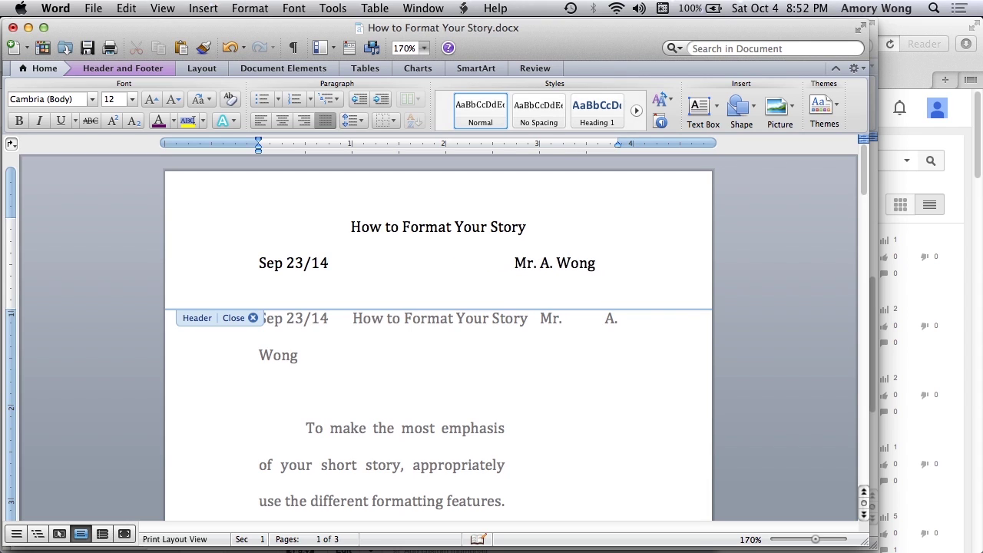
Try expanding the author's initial and the month to September, then undo those edits
{"action": "key", "text": "Right"}
{"action": "key", "text": "Right"}
{"action": "key", "text": "Right"}
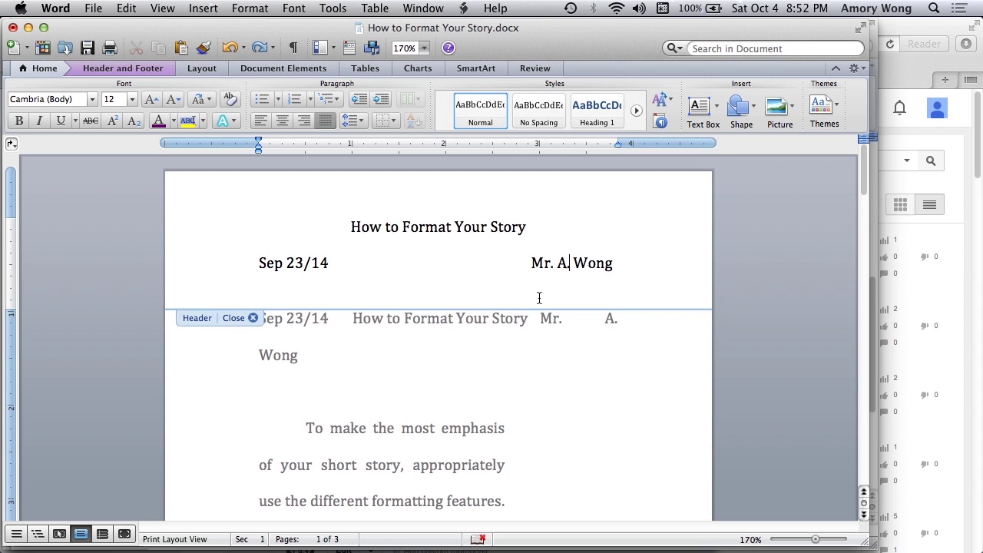
{"action": "key", "text": "Left"}
{"action": "key", "text": "BackSpace"}
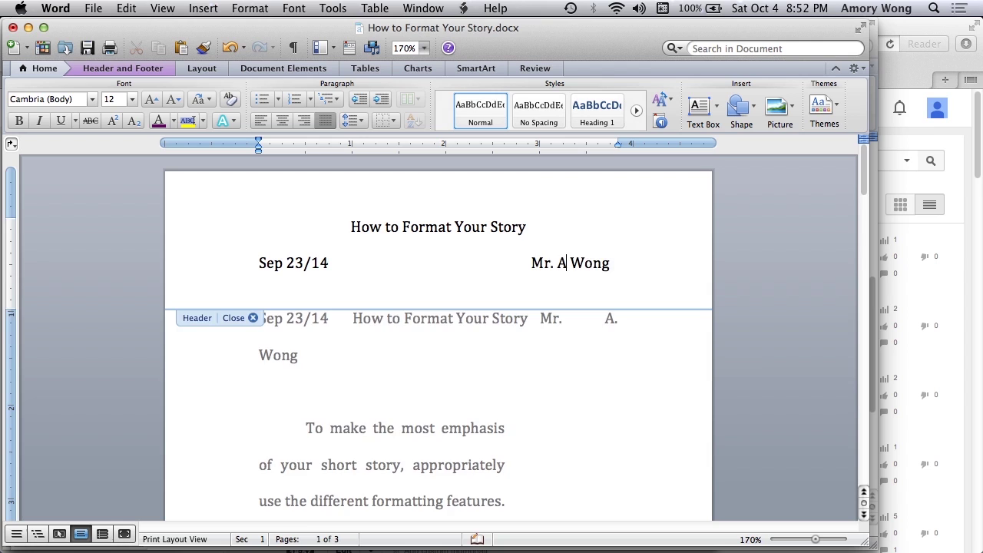
{"action": "type", "text": "mory"}
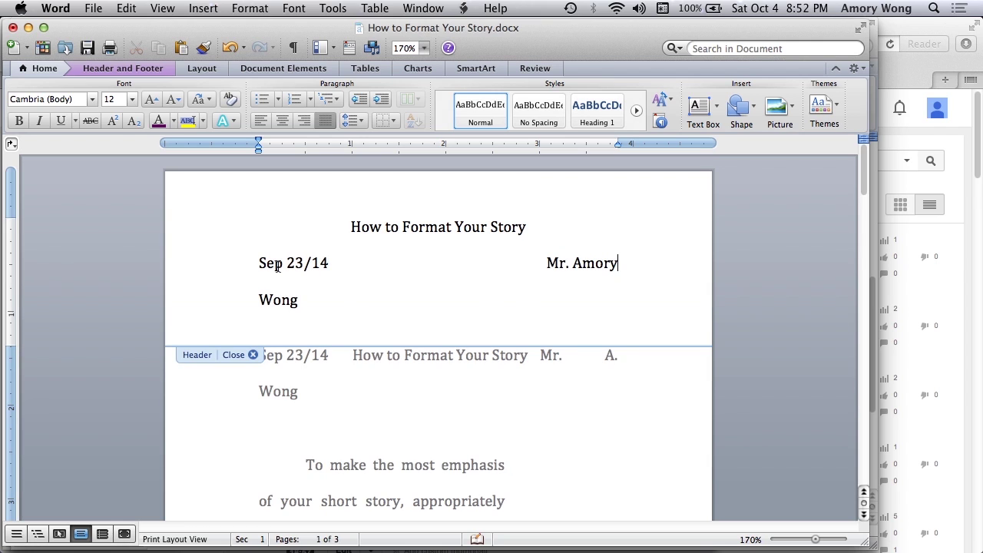
{"action": "left_click", "coordinate": [279, 264]}
{"action": "type", "text": "temb"}
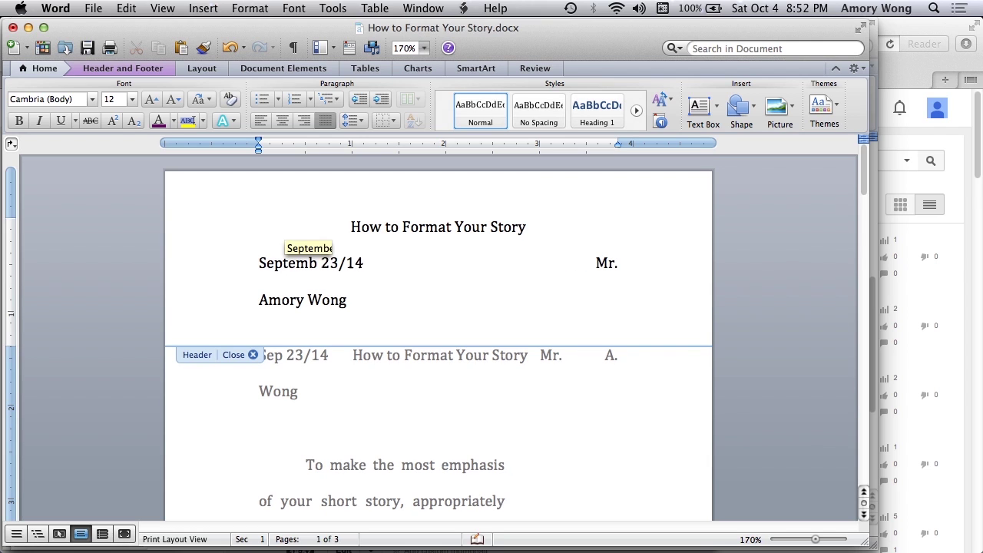
{"action": "key", "text": "Return"}
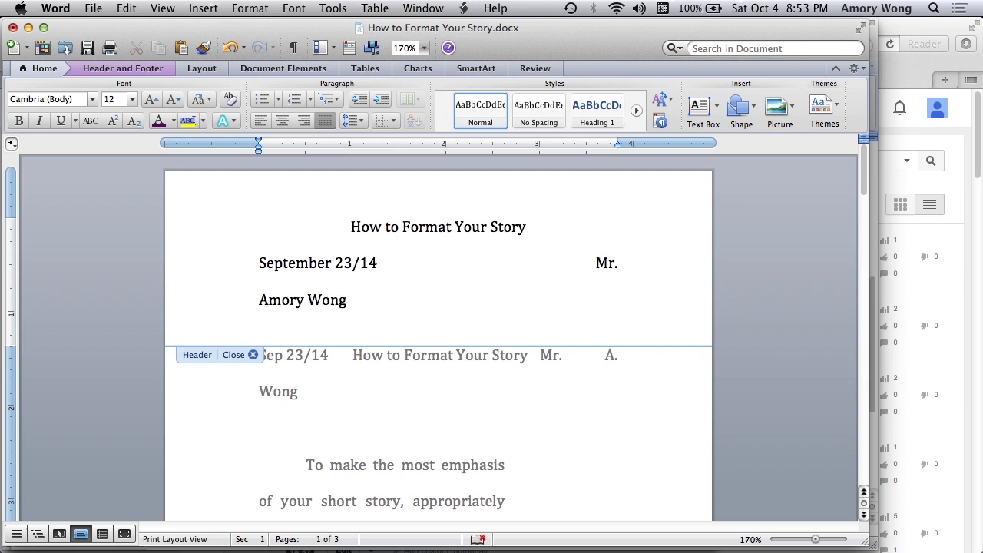
{"action": "key", "text": "super+z"}
{"action": "key", "text": "super+z"}
{"action": "key", "text": "super+z"}
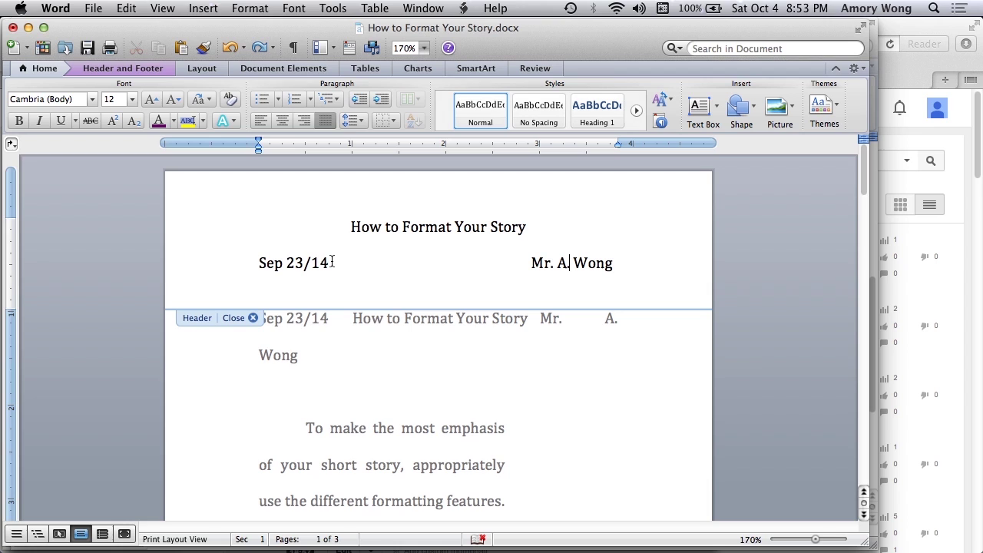
Show formatting marks and replace the dotted gap between date and name with a single tab
{"action": "left_click", "coordinate": [293, 48]}
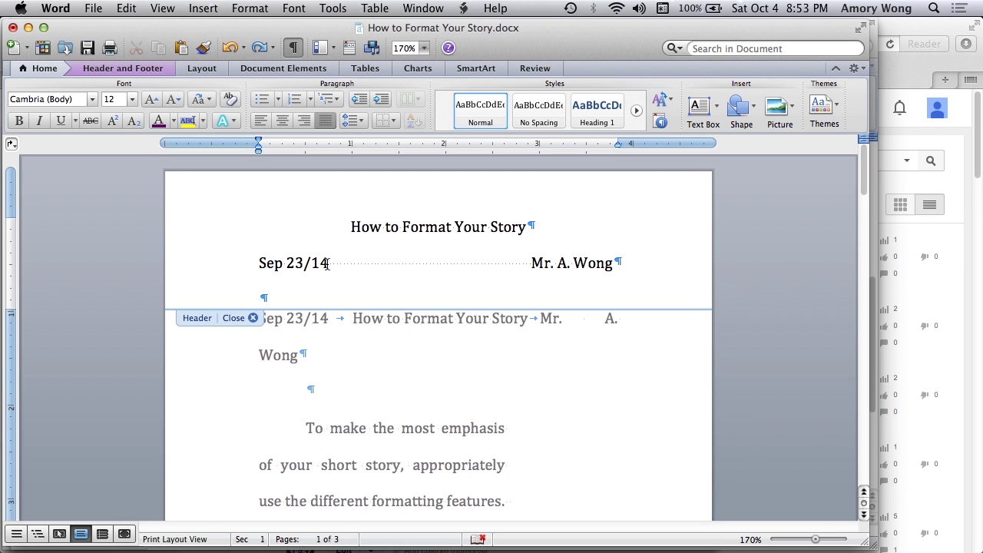
{"action": "left_click_drag", "start_coordinate": [327, 264], "coordinate": [532, 264]}
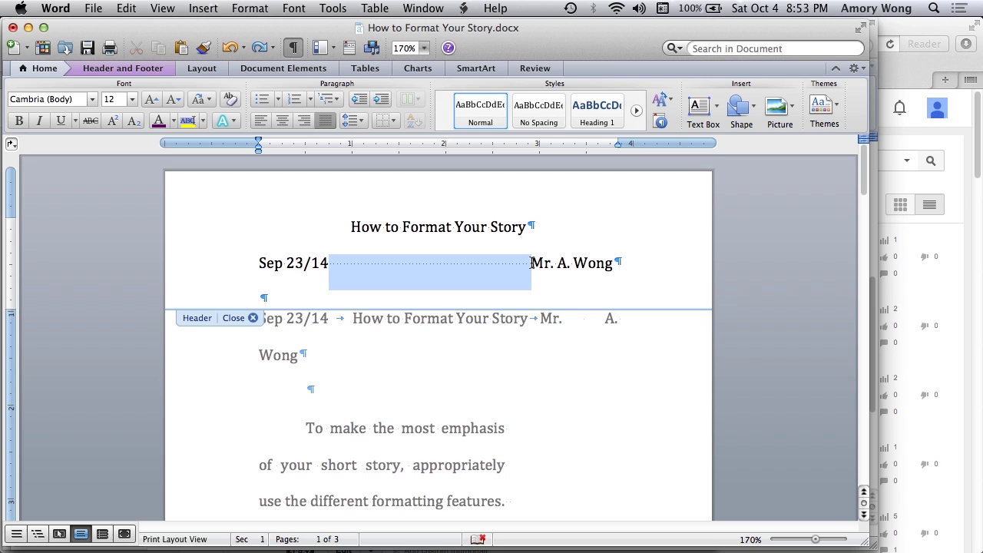
{"action": "key", "text": "Delete"}
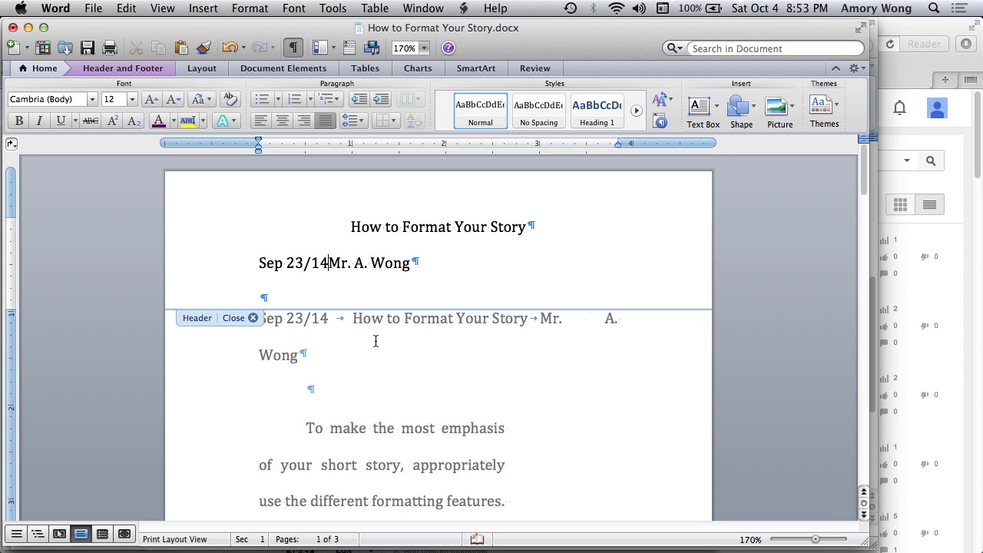
{"action": "key", "text": "Tab"}
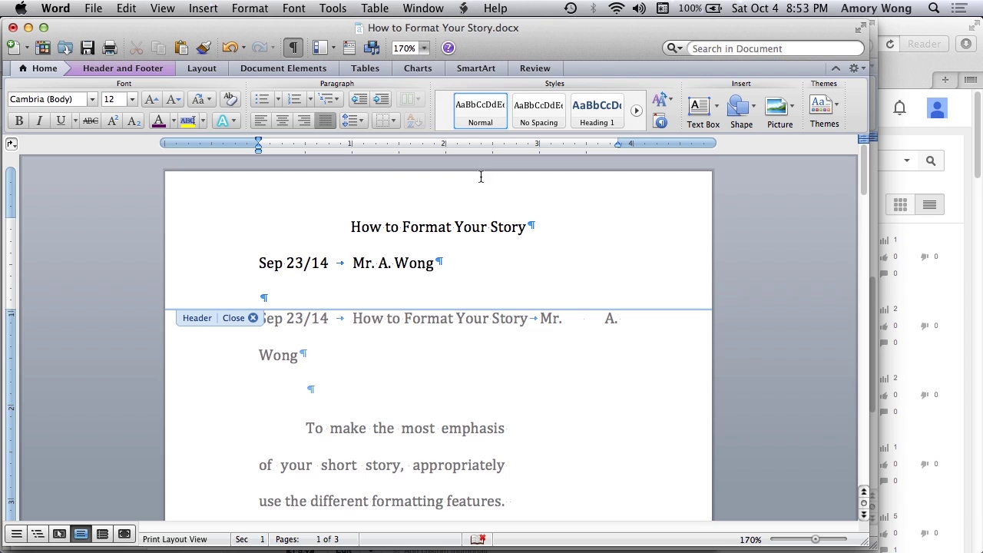
Add a right-aligned tab stop at 3.8" to the header's date line
{"action": "left_click", "coordinate": [251, 8]}
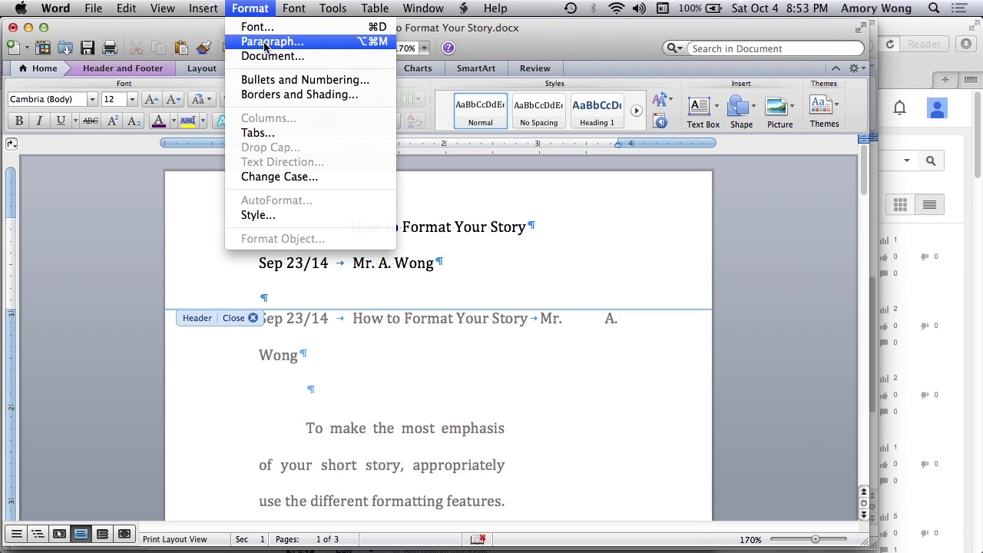
{"action": "left_click", "coordinate": [269, 136]}
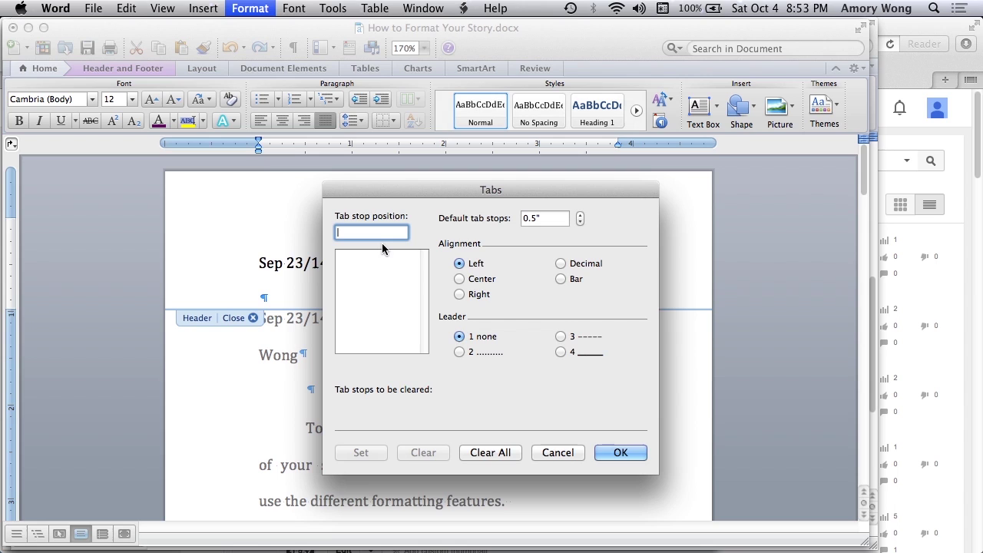
{"action": "type", "text": "3.8"}
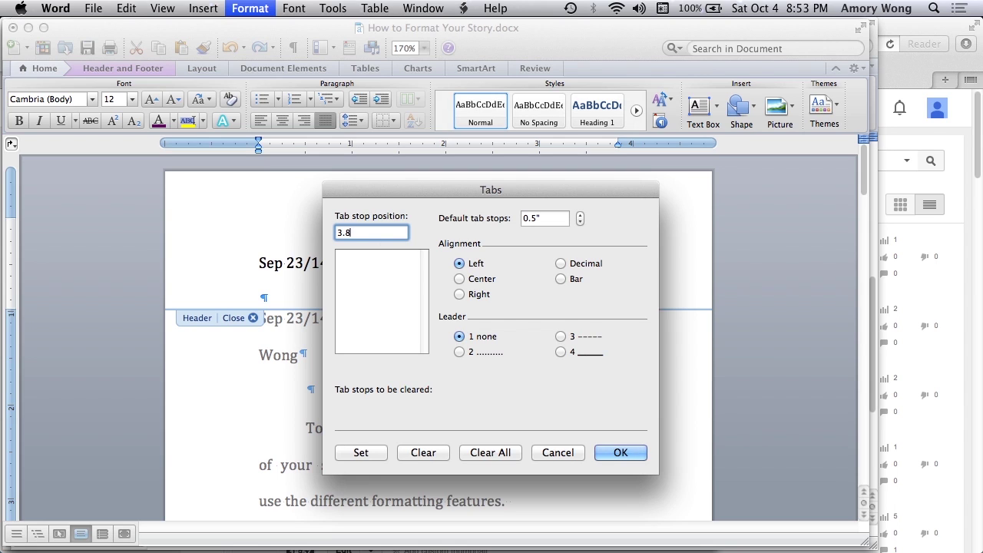
{"action": "left_click", "coordinate": [459, 295]}
{"action": "left_click", "coordinate": [361, 454]}
{"action": "left_click", "coordinate": [620, 453]}
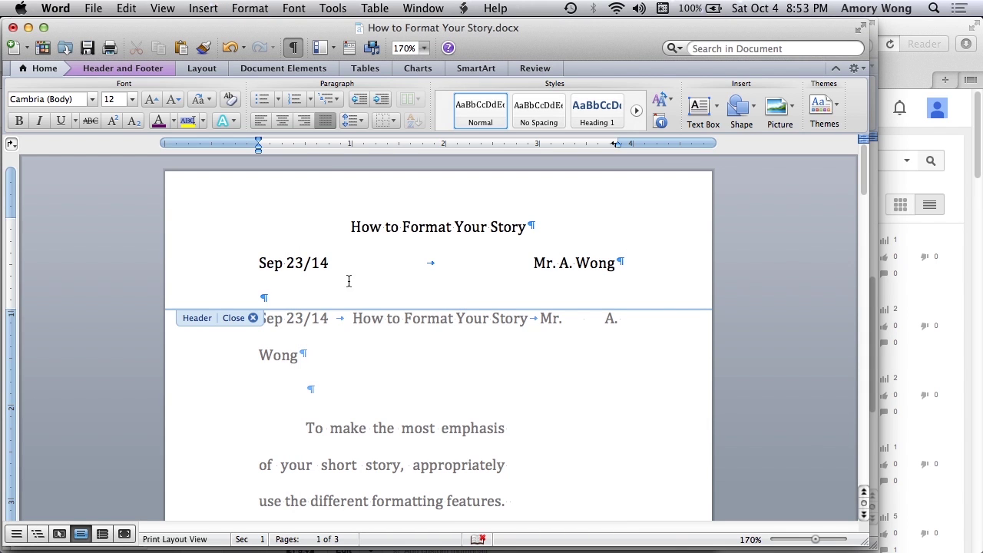
Replace the initial in the author's name with the full first name
{"action": "left_click", "coordinate": [573, 268]}
{"action": "key", "text": "BackSpace"}
{"action": "type", "text": "mory"}
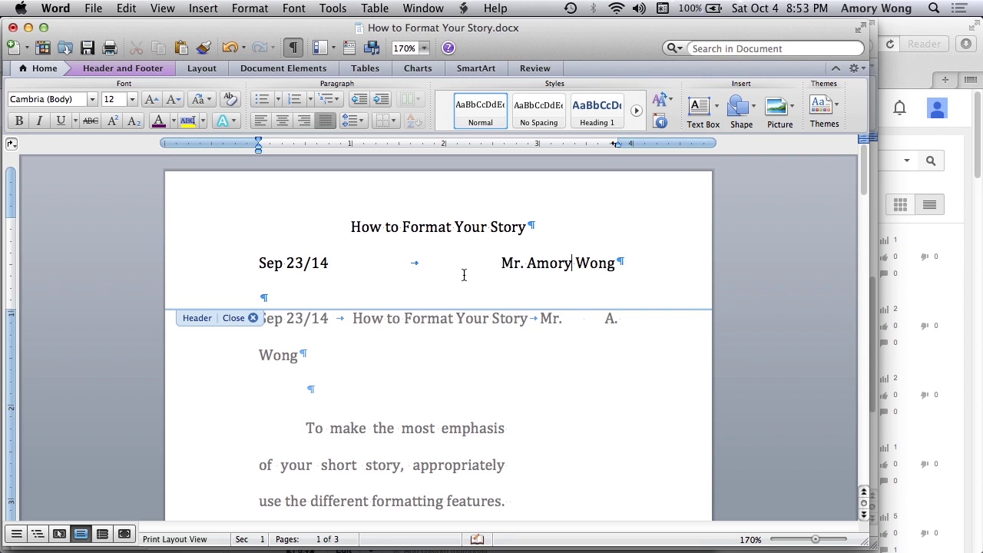
Expand the header date to 'September 23/14', then select the title and date lines
{"action": "left_click", "coordinate": [281, 264]}
{"action": "type", "text": "tem"}
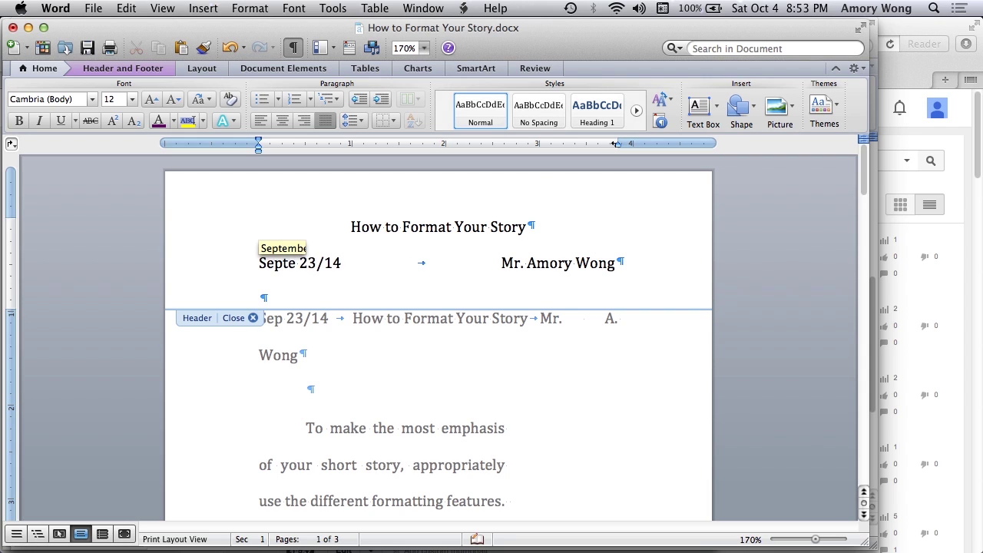
{"action": "key", "text": "Return"}
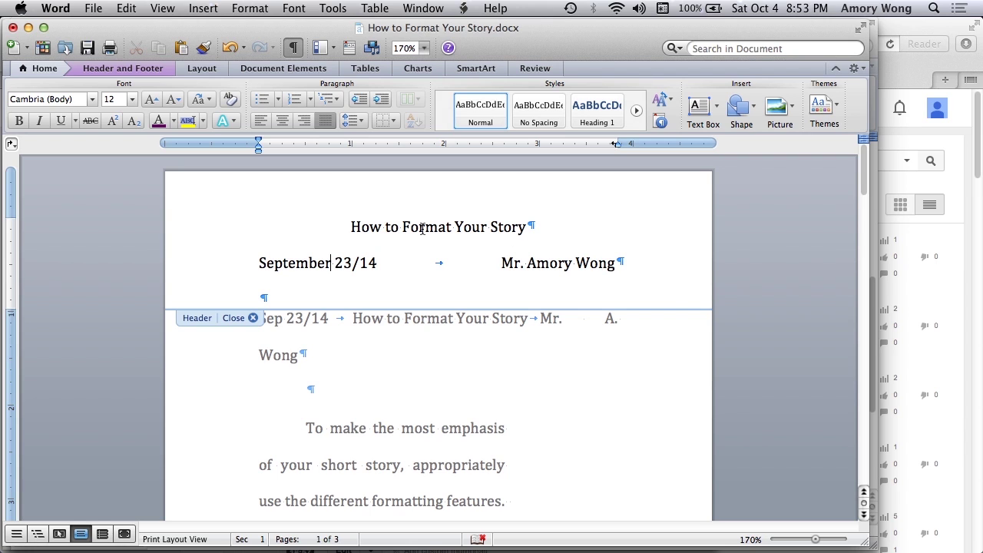
{"action": "left_click_drag", "start_coordinate": [422, 228], "coordinate": [417, 256]}
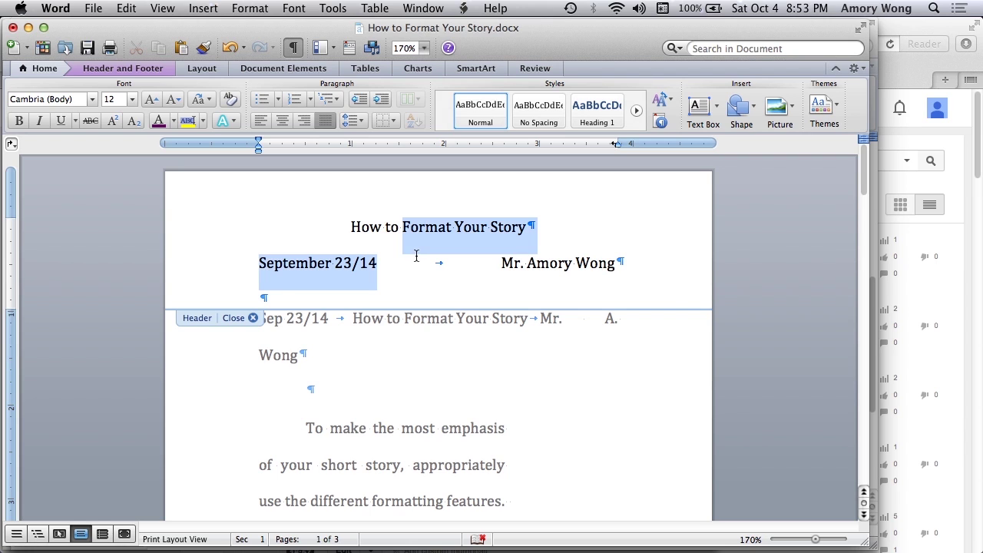
Change the header's title and date lines from double to single line spacing
{"action": "left_click", "coordinate": [250, 9]}
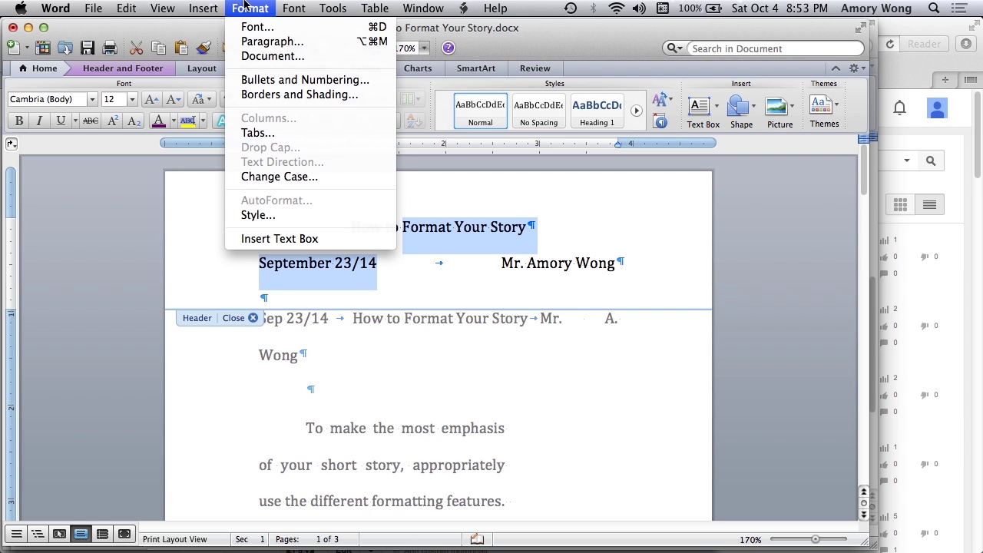
{"action": "left_click", "coordinate": [261, 42]}
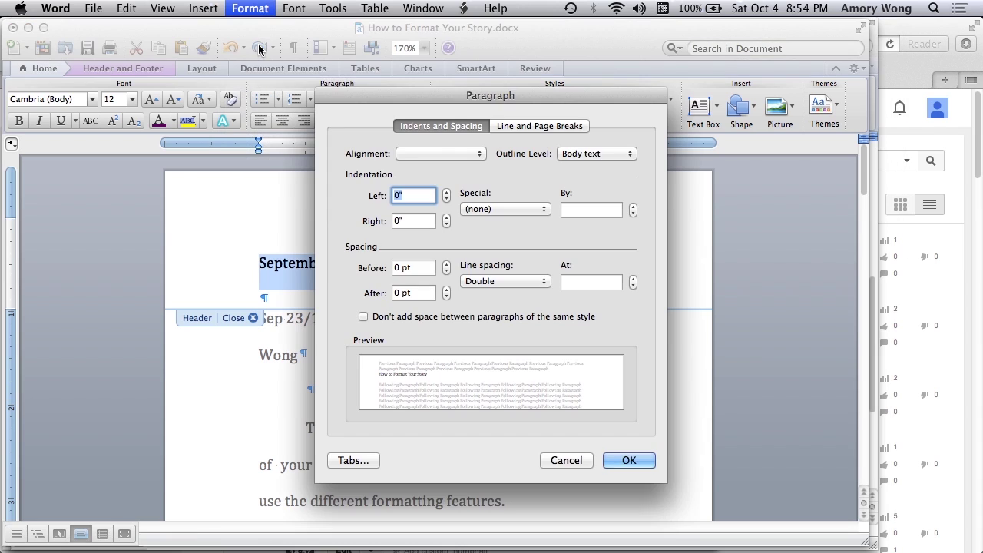
{"action": "left_click", "coordinate": [512, 281]}
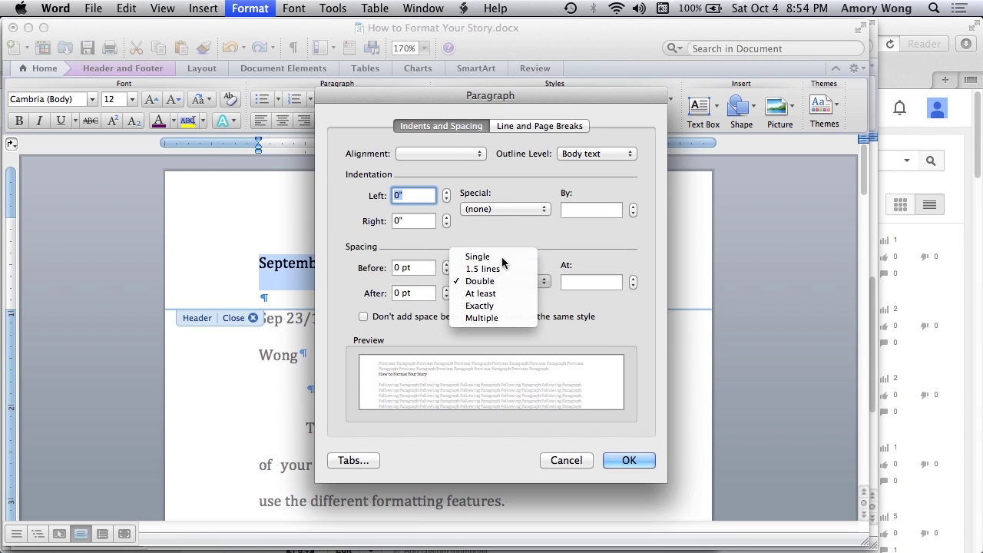
{"action": "left_click", "coordinate": [501, 260]}
{"action": "left_click", "coordinate": [626, 460]}
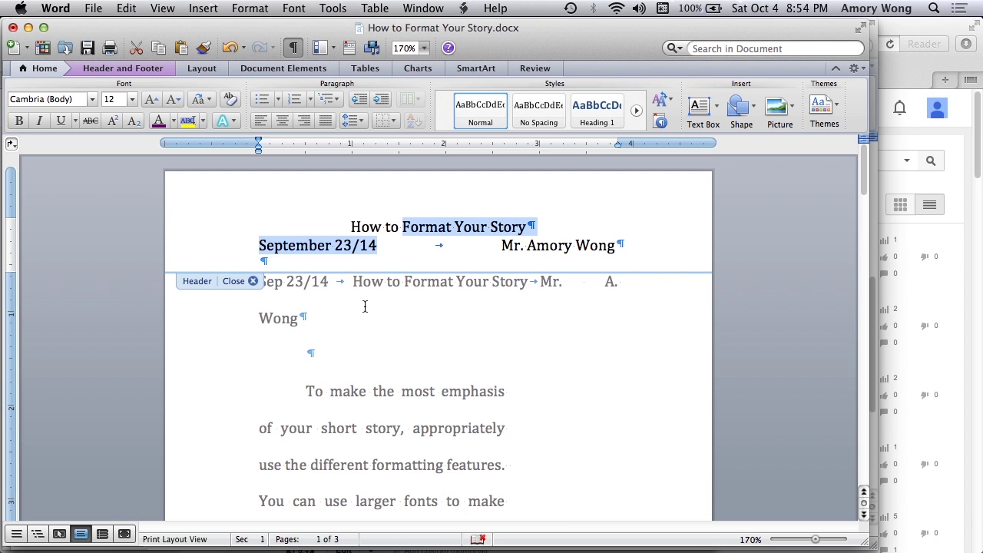
{"action": "scroll", "coordinate": [365, 306], "scroll_direction": "down", "scroll_amount": 10}
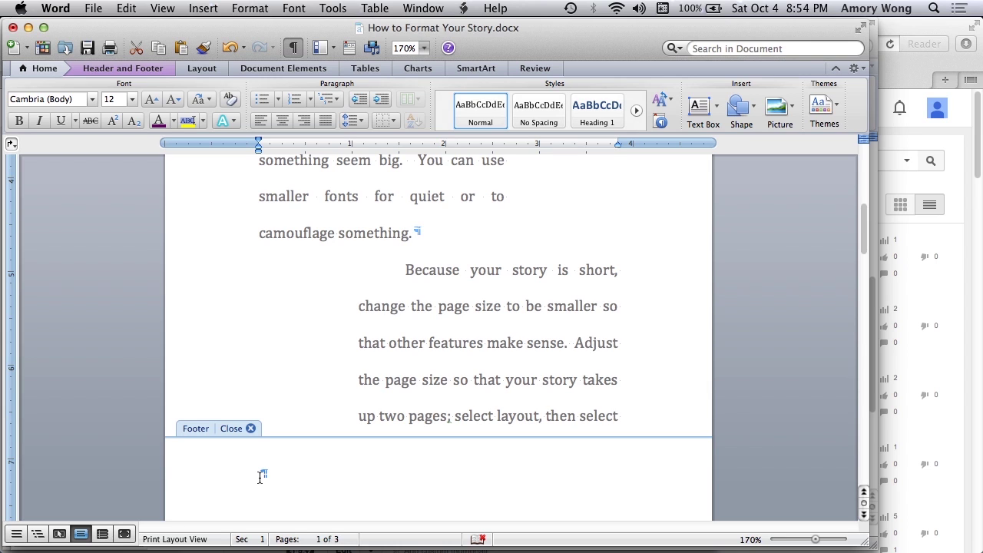
Insert page numbers in the footer with Right alignment
{"action": "left_click", "coordinate": [260, 475]}
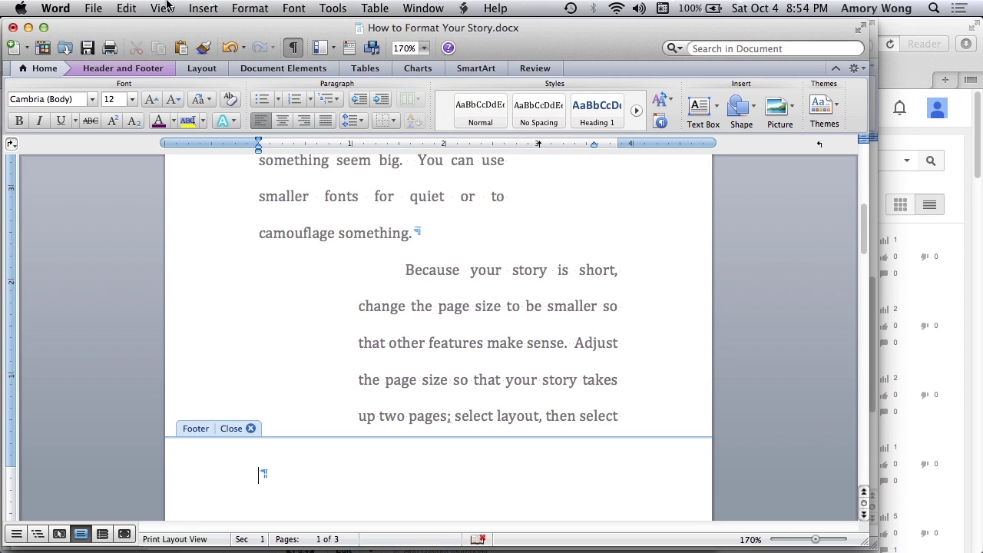
{"action": "left_click", "coordinate": [204, 7]}
{"action": "left_click", "coordinate": [219, 43]}
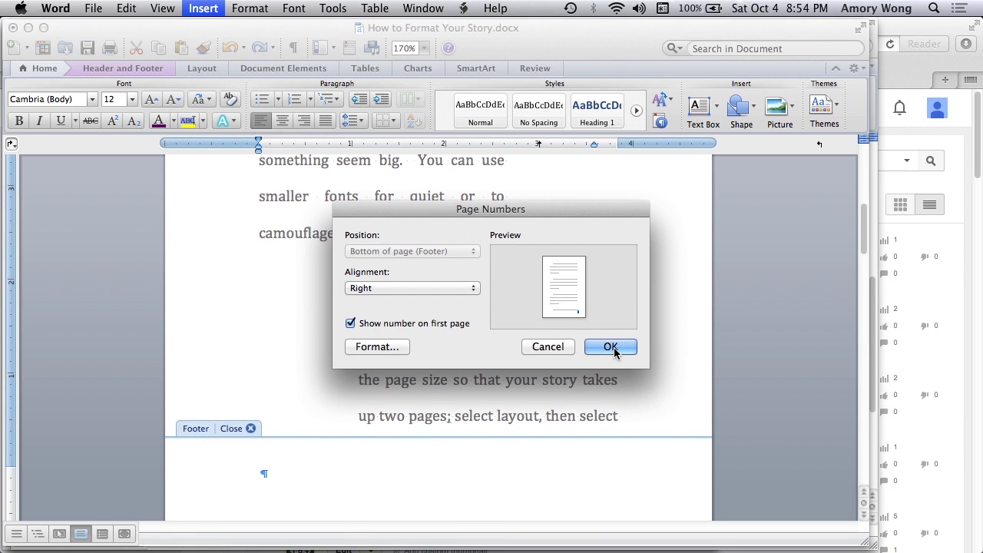
{"action": "left_click", "coordinate": [472, 289]}
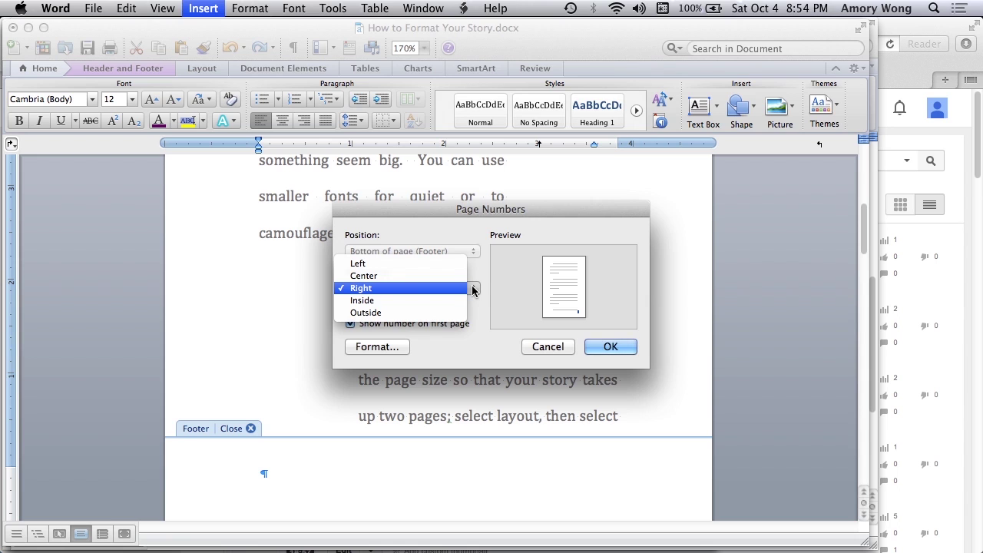
{"action": "left_click", "coordinate": [598, 345]}
{"action": "left_click", "coordinate": [599, 347]}
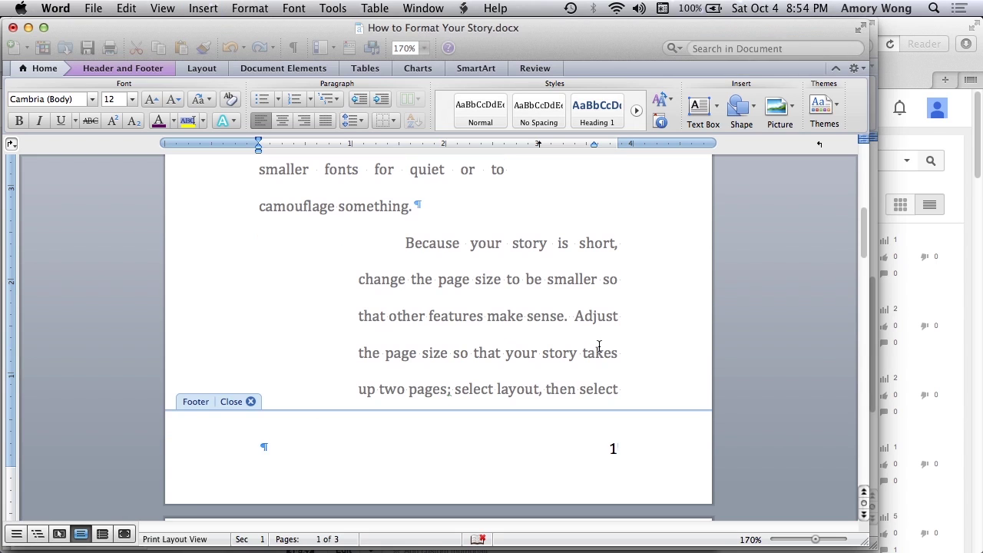
{"action": "scroll", "coordinate": [599, 347], "scroll_direction": "down", "scroll_amount": 20}
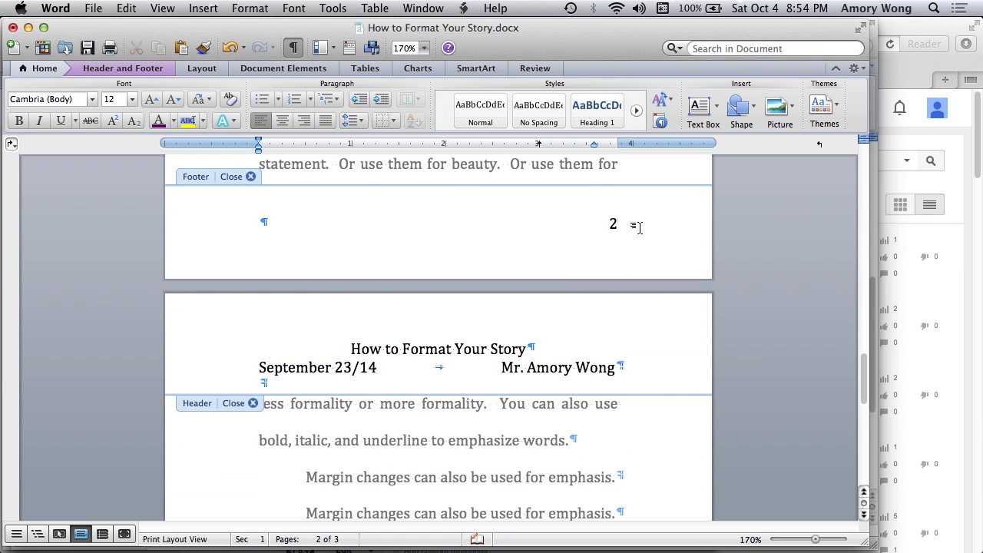
{"action": "scroll", "coordinate": [567, 346], "scroll_direction": "down", "scroll_amount": 10}
{"action": "scroll", "coordinate": [567, 345], "scroll_direction": "up", "scroll_amount": 20}
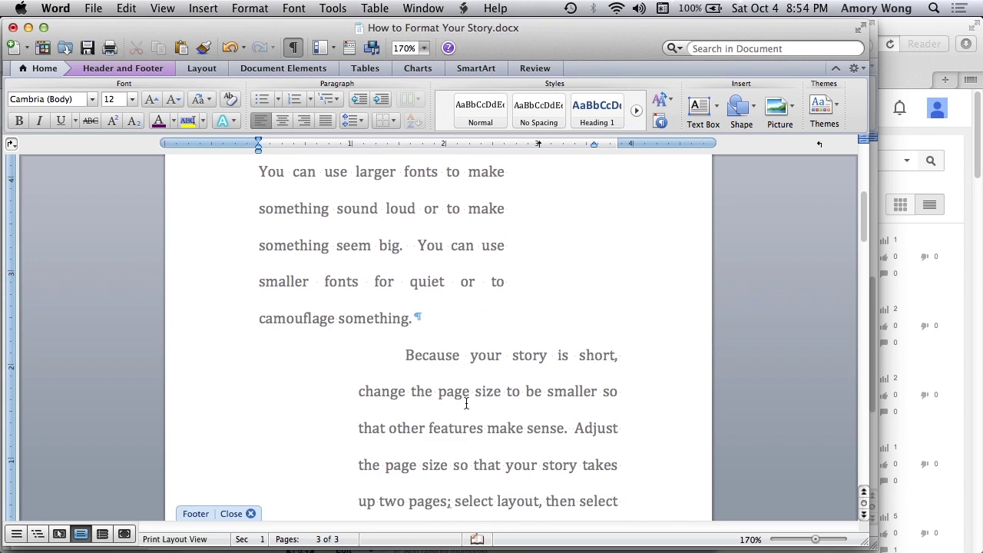
{"action": "scroll", "coordinate": [492, 406], "scroll_direction": "down", "scroll_amount": 10}
{"action": "scroll", "coordinate": [521, 408], "scroll_direction": "up", "scroll_amount": 4}
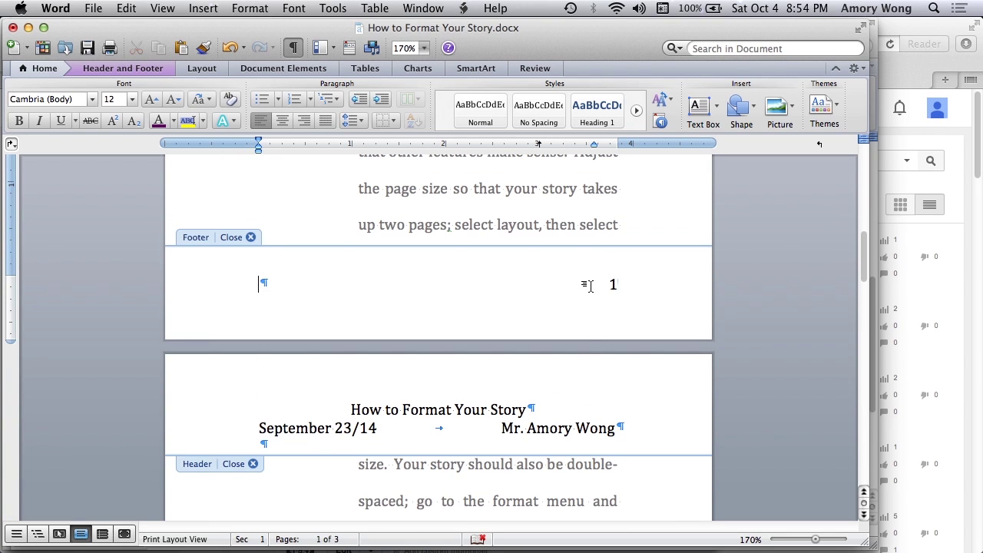
Undo and redo the footer page number, then scroll through the pages to check the footers
{"action": "key", "text": "super+z"}
{"action": "key", "text": "super+y"}
{"action": "scroll", "coordinate": [576, 314], "scroll_direction": "down", "scroll_amount": 10}
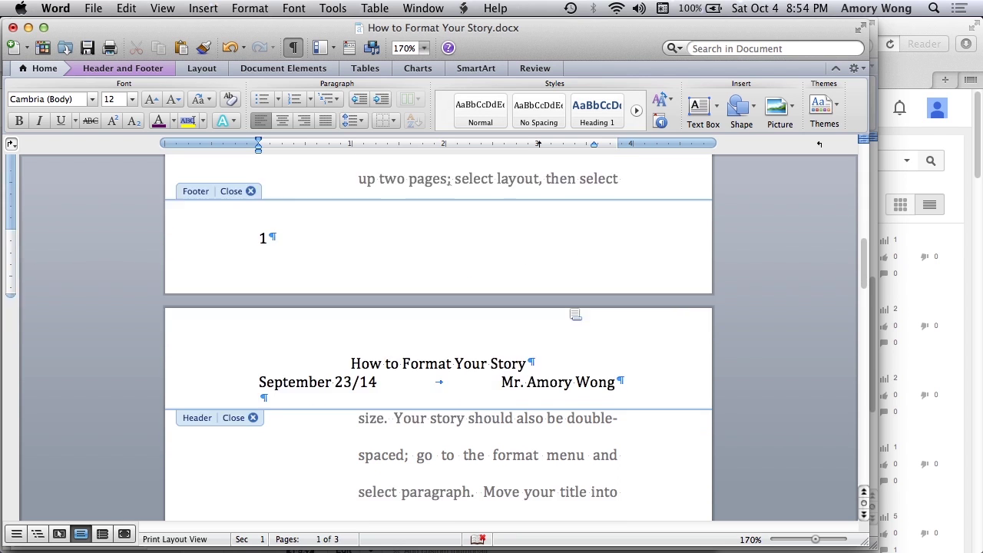
{"action": "scroll", "coordinate": [569, 308], "scroll_direction": "down", "scroll_amount": 3}
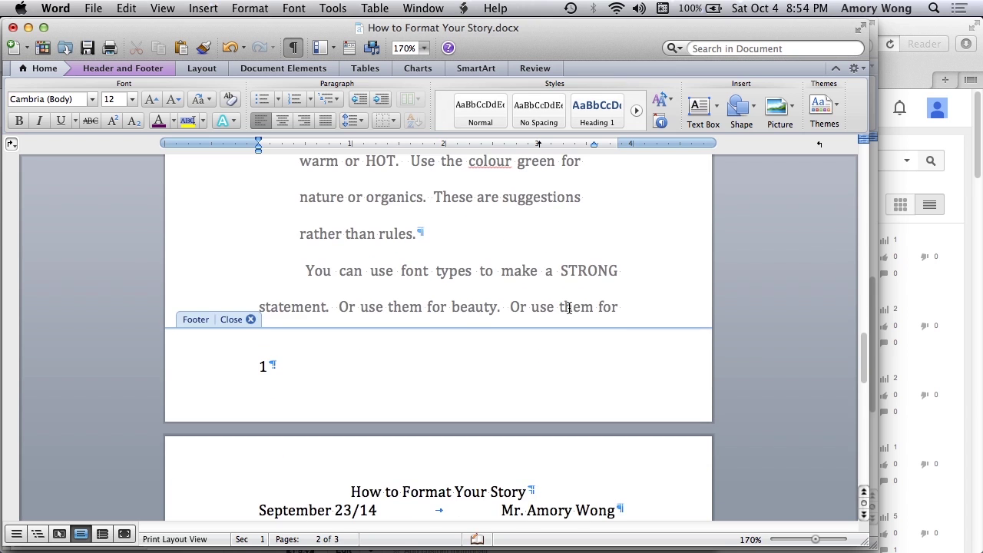
{"action": "scroll", "coordinate": [569, 308], "scroll_direction": "down", "scroll_amount": 15}
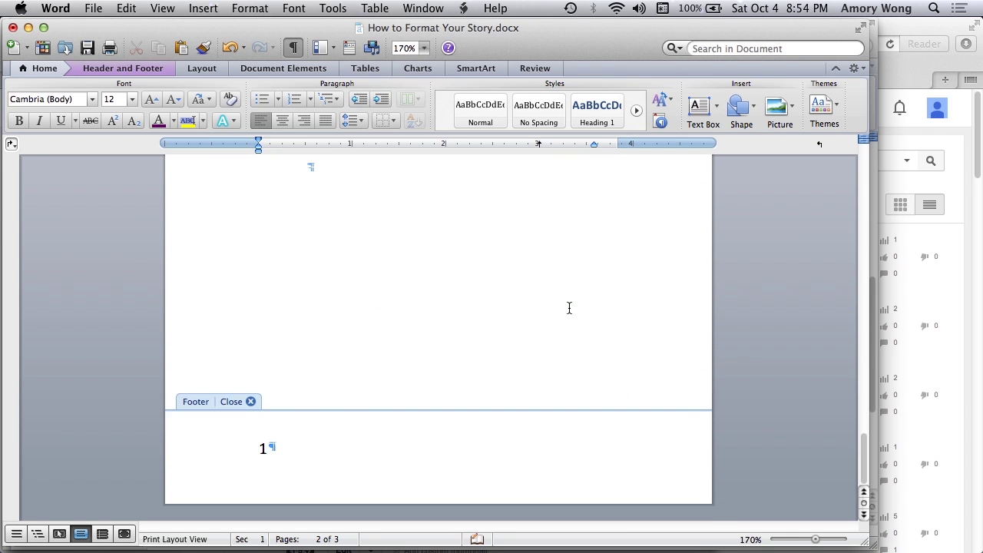
{"action": "scroll", "coordinate": [570, 308], "scroll_direction": "up", "scroll_amount": 6}
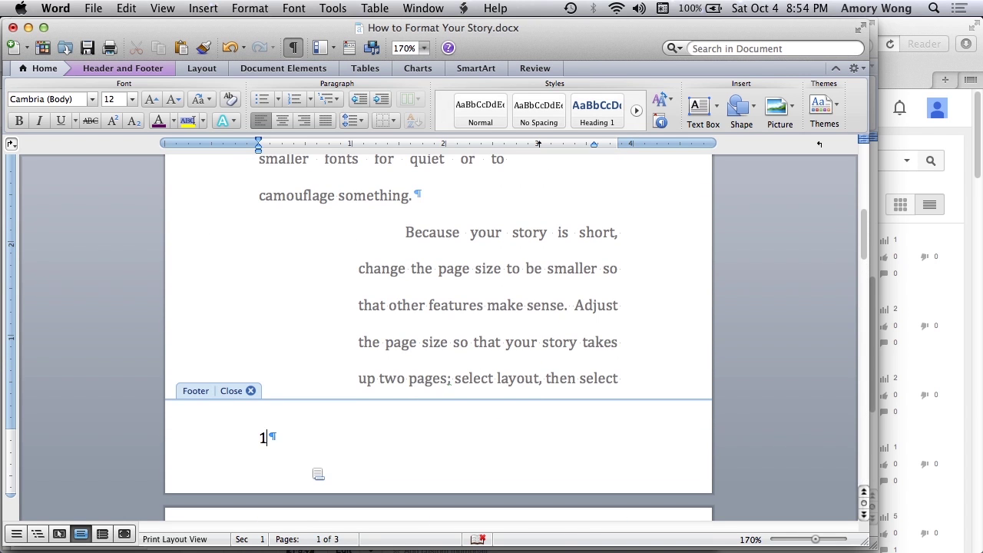
Delete the stray 1 and insert page numbers aligned to the footer's right edge
{"action": "key", "text": "BackSpace"}
{"action": "left_click", "coordinate": [203, 8]}
{"action": "left_click", "coordinate": [209, 43]}
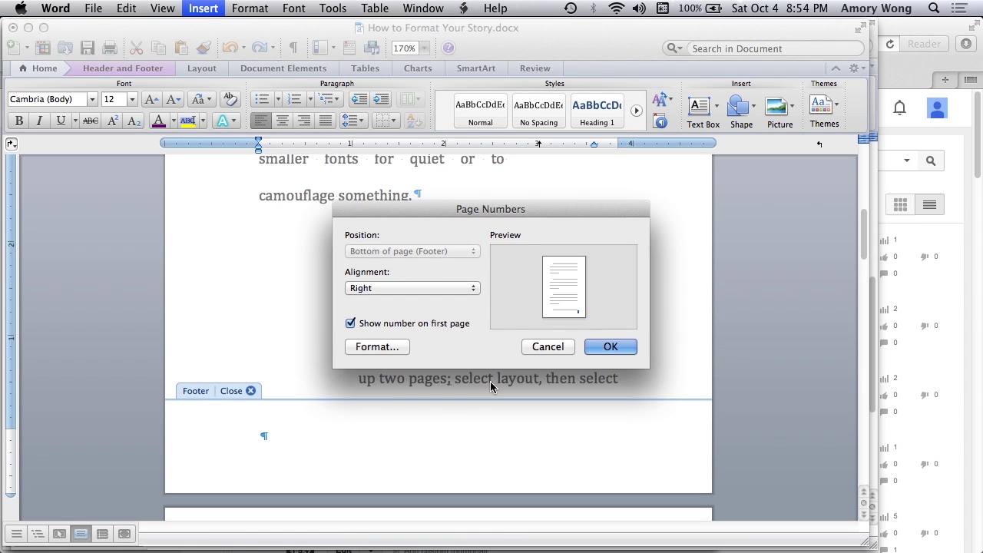
{"action": "left_click", "coordinate": [609, 347]}
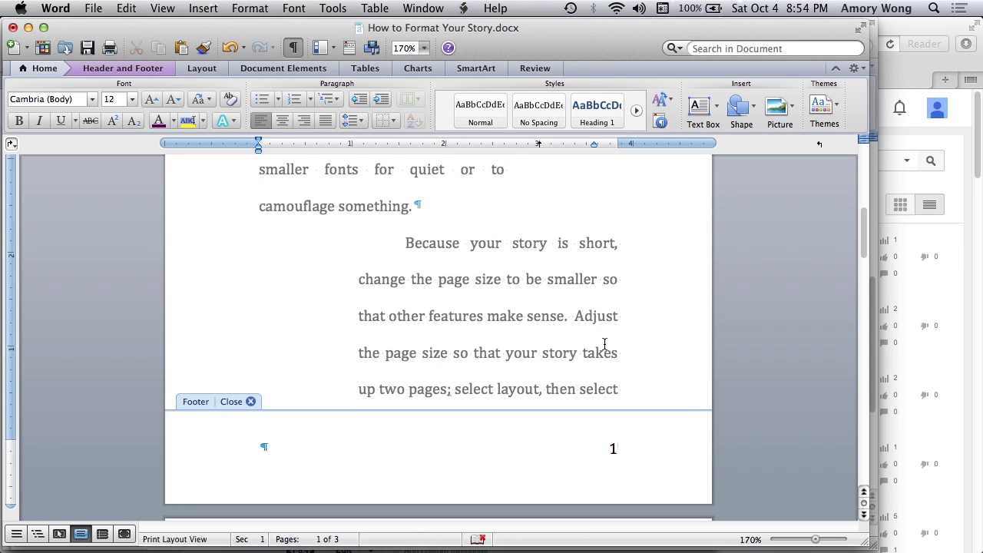